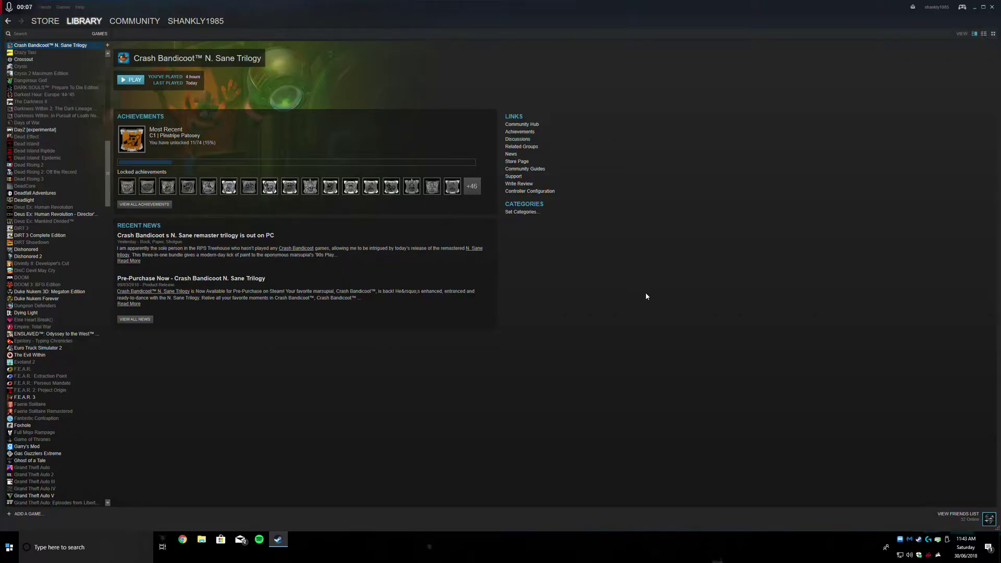
Step: Launch Crash Bandicoot N. Sane Trilogy from Steam and reach Slippery Climb on the world map
{"action": "left_click", "coordinate": [134, 80]}
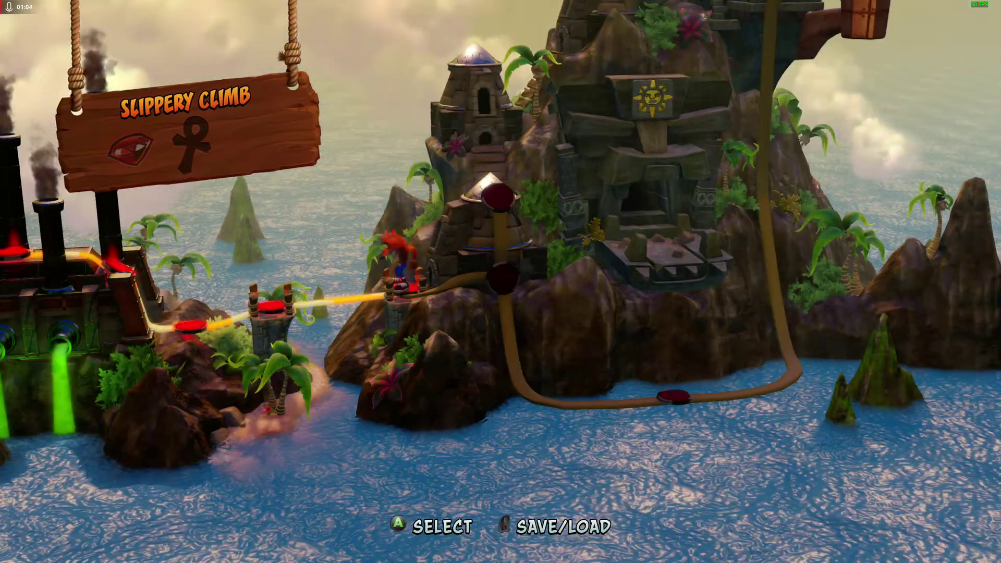
Step: Leave the Wumpa Islands map for the title screen using the pause menu's quit option
{"action": "key", "text": "Escape"}
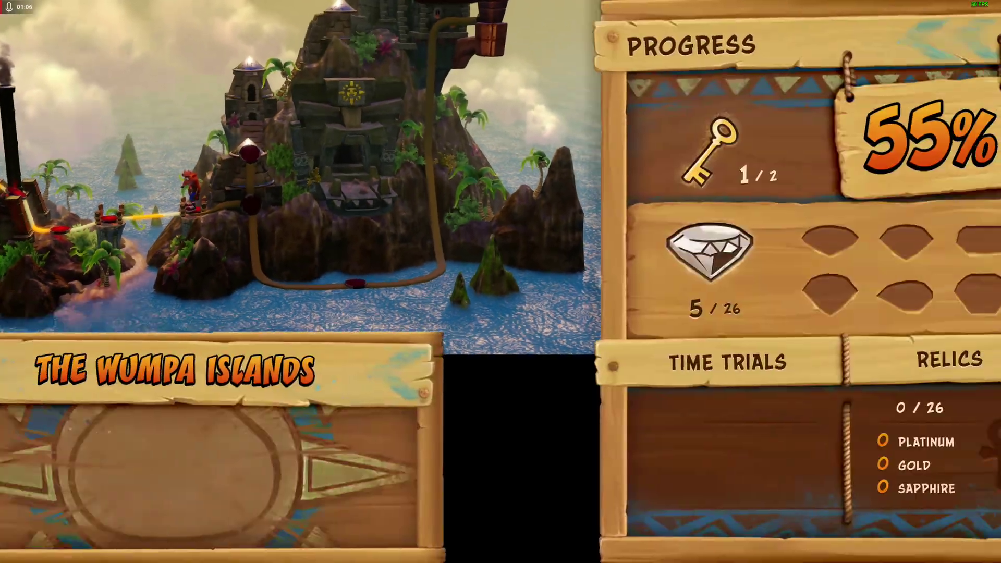
{"action": "key", "text": "Down"}
{"action": "key", "text": "Down"}
{"action": "key", "text": "Down"}
{"action": "key", "text": "Return"}
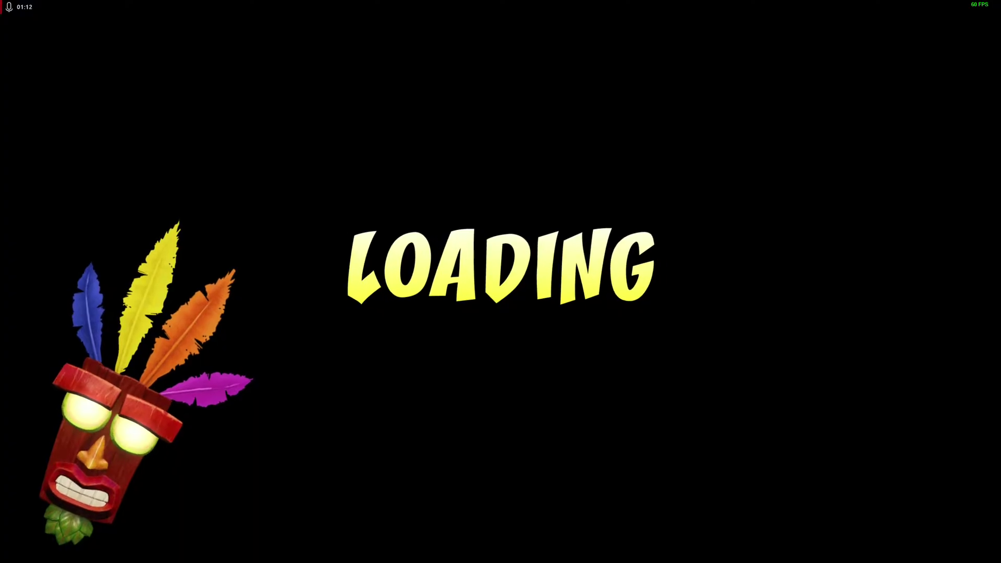
Step: Quit the game and show the game profiles in Radeon Settings
{"action": "key", "text": "Escape"}
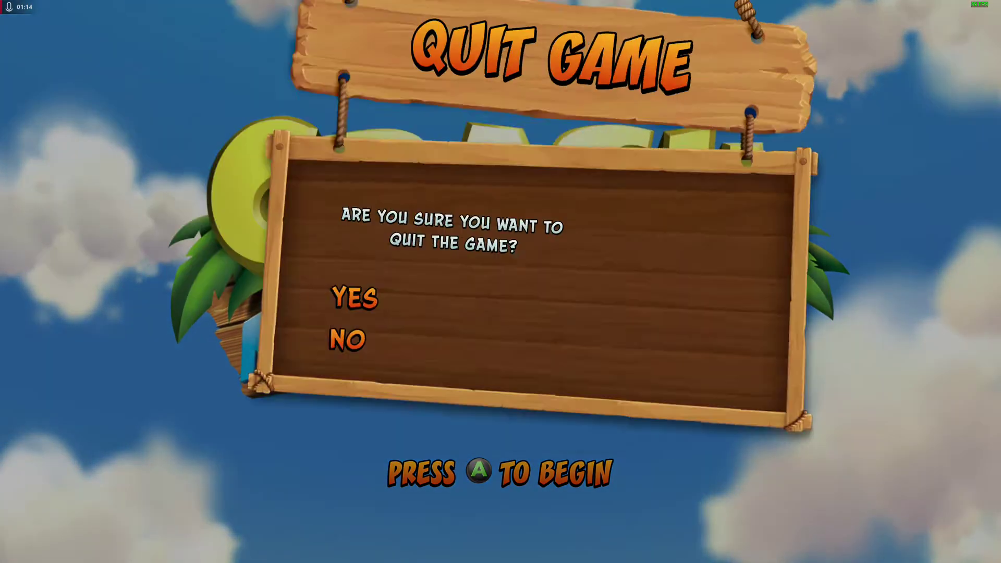
{"action": "key", "text": "Up"}
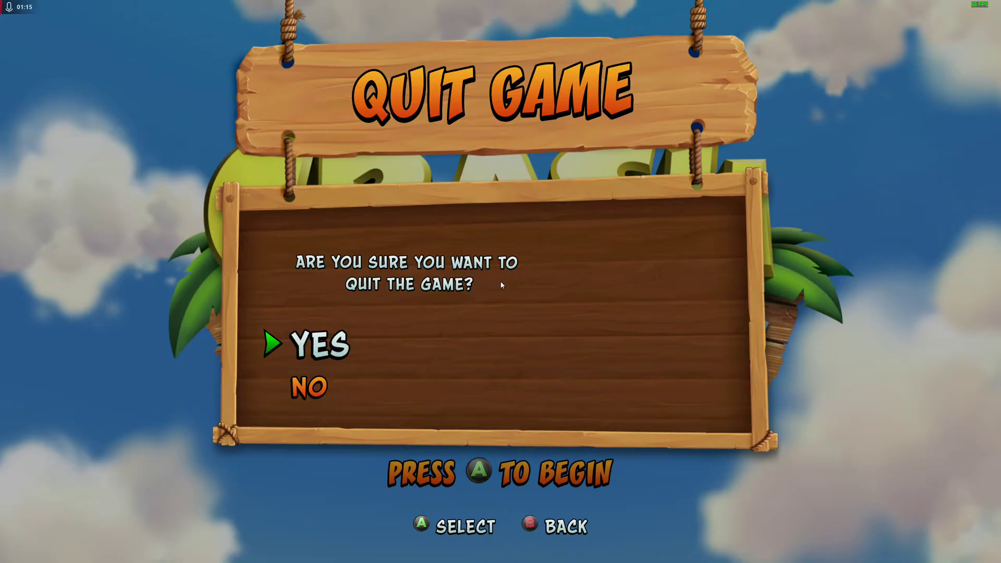
{"action": "key", "text": "Return"}
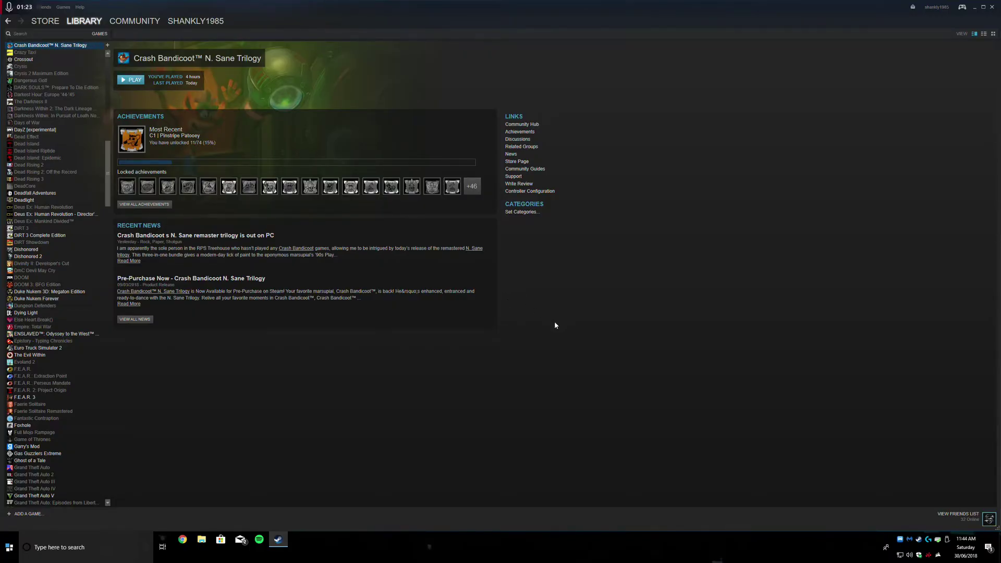
{"action": "left_click", "coordinate": [931, 556]}
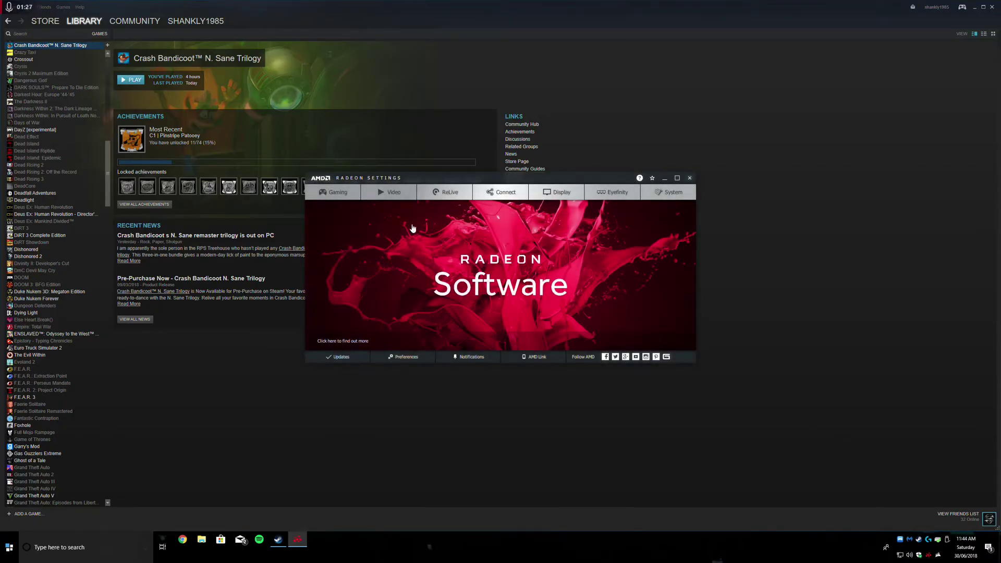
{"action": "left_click", "coordinate": [336, 192]}
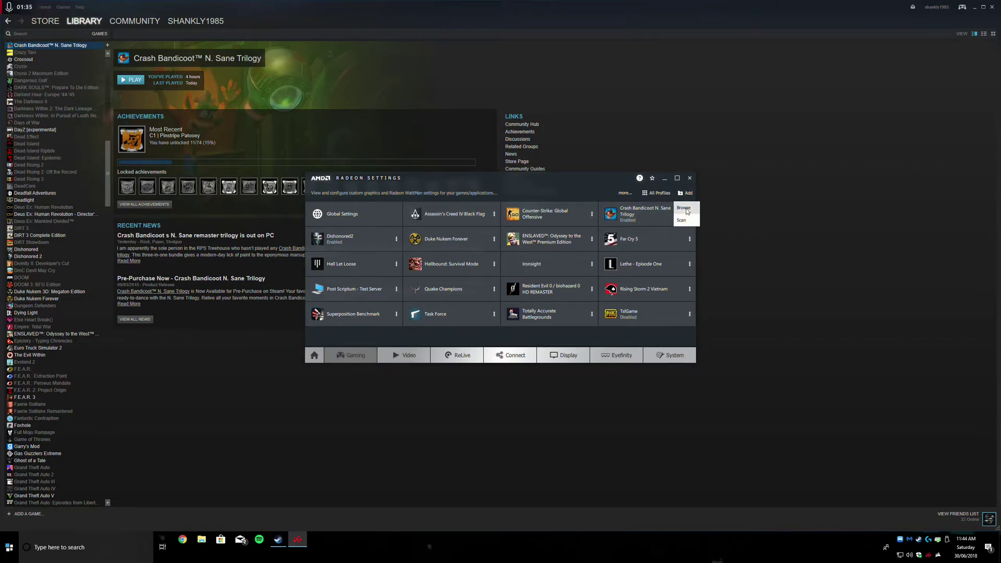
Step: Set the Crash Bandicoot profile's Wait for Vertical Refresh to Enhanced Sync, then relaunch the game
{"action": "left_click", "coordinate": [631, 216]}
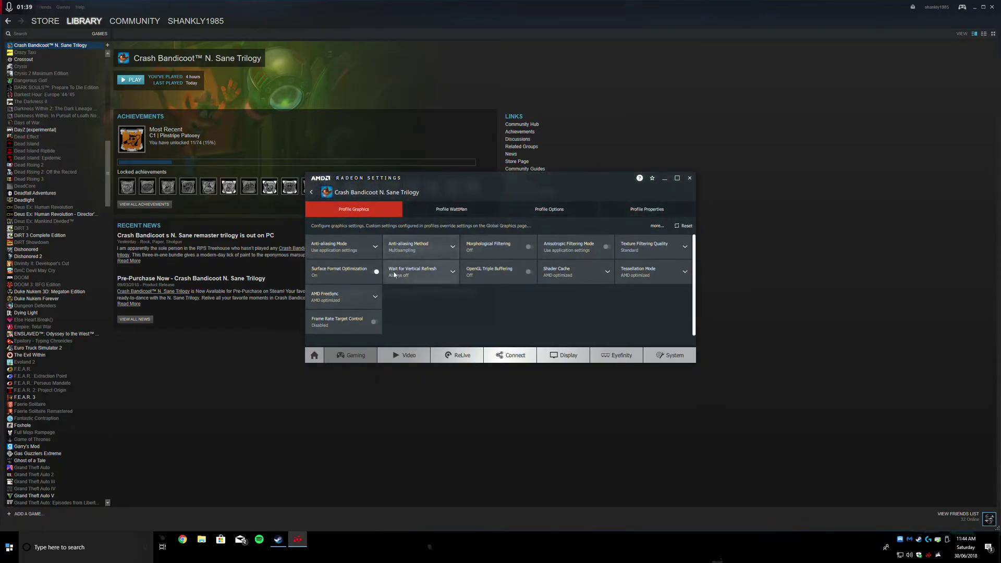
{"action": "left_click", "coordinate": [437, 273]}
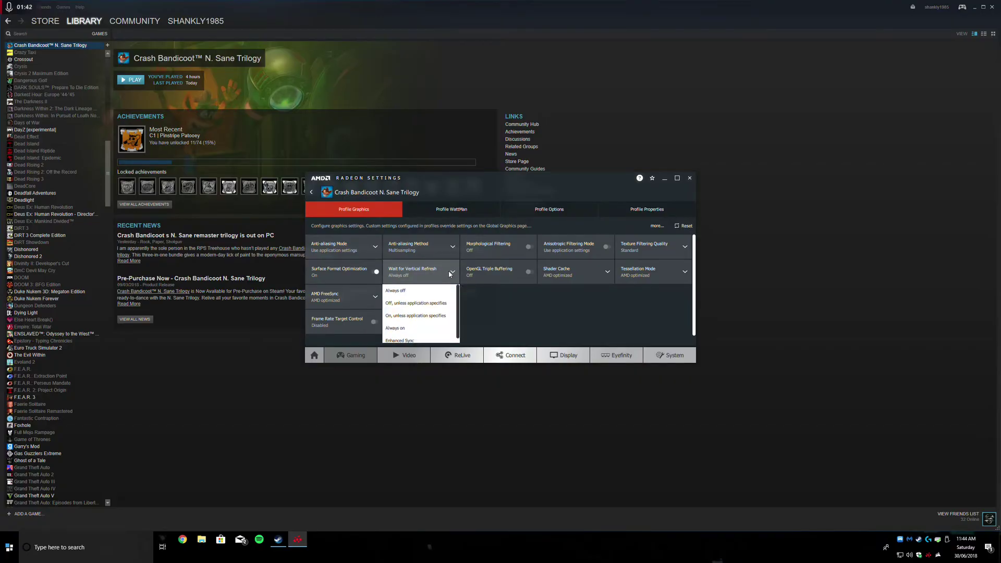
{"action": "left_click", "coordinate": [414, 342]}
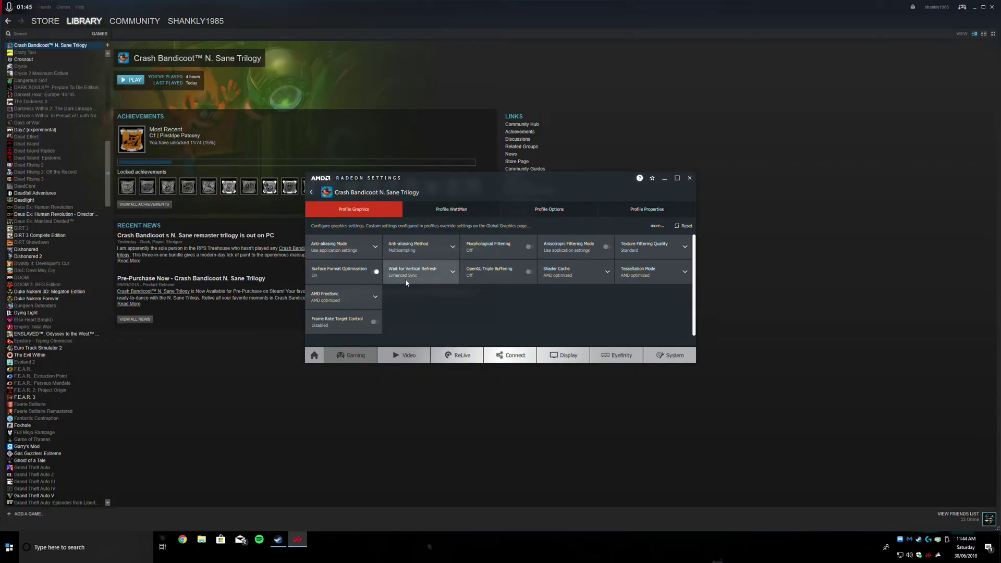
{"action": "left_click", "coordinate": [689, 179]}
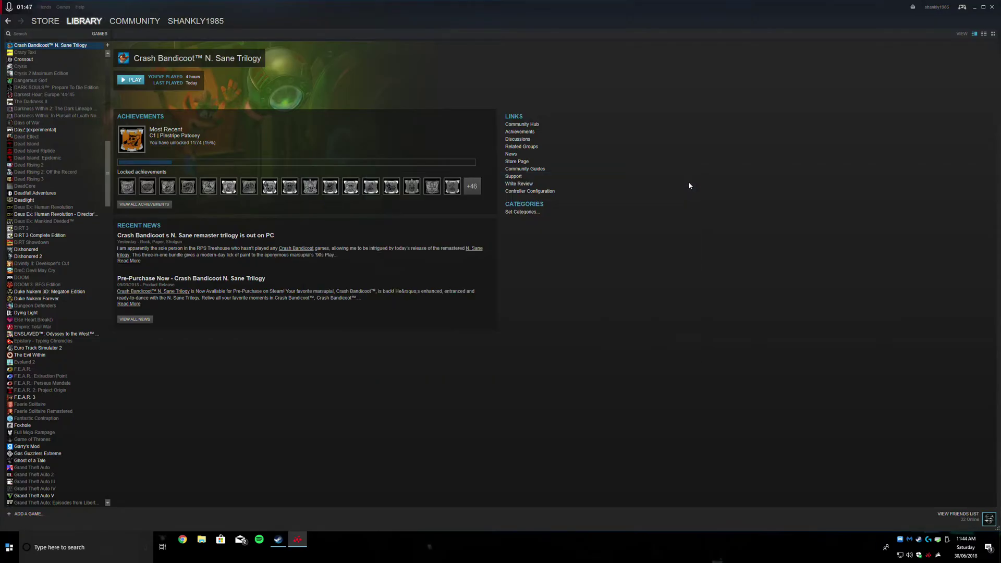
{"action": "left_click", "coordinate": [131, 80]}
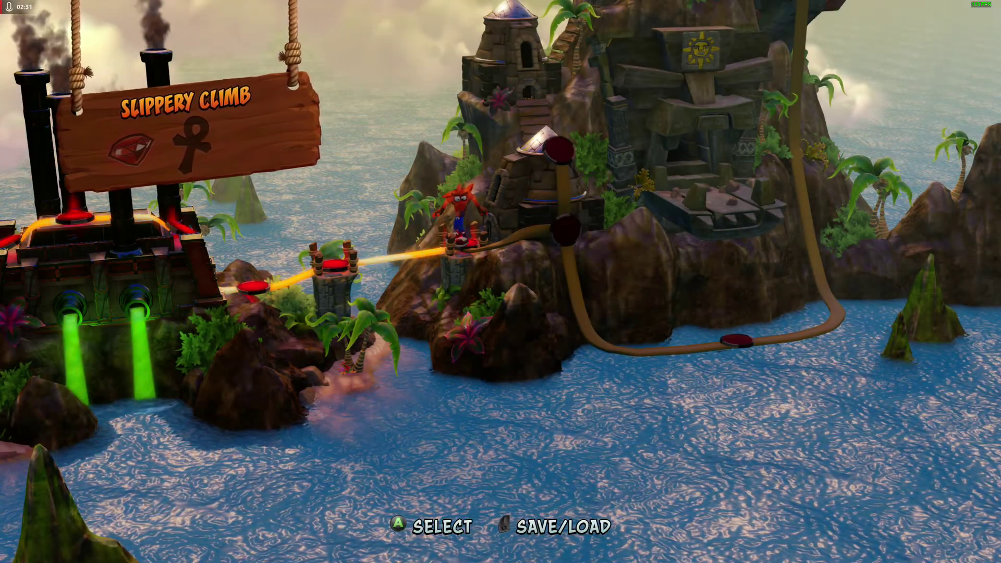
Step: Start the Slippery Climb level from its world map node
{"action": "key", "text": "Return"}
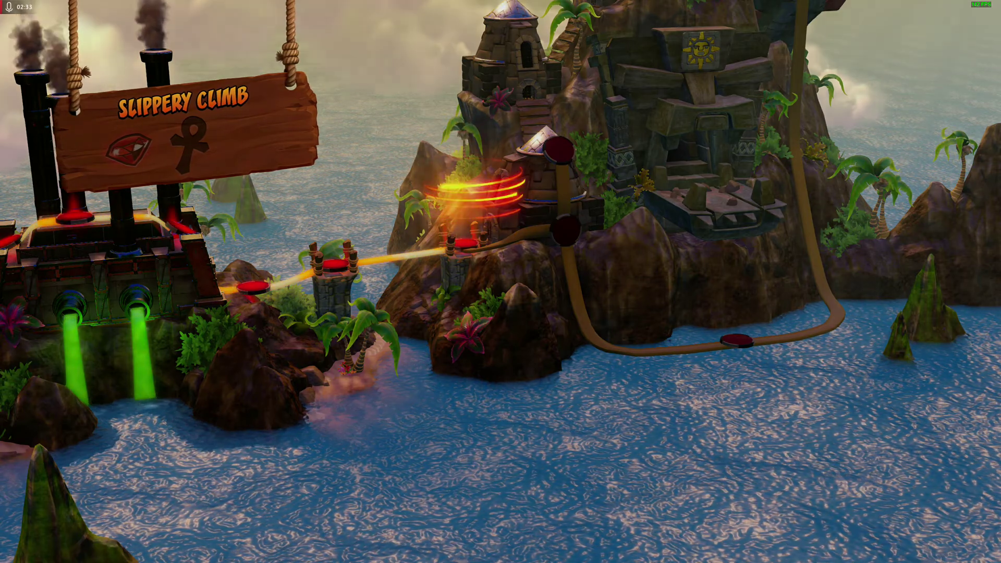